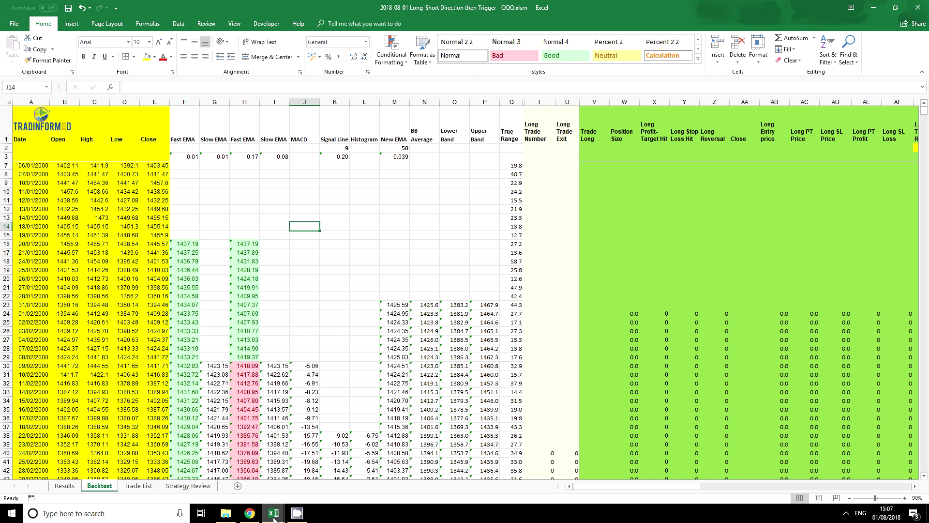
# Step: On the 21 Technical Indicators workbook's Stochastic sheet, select the High to %D block G3:K31
pyautogui.moveTo(273, 518)
pyautogui.click(303, 484)
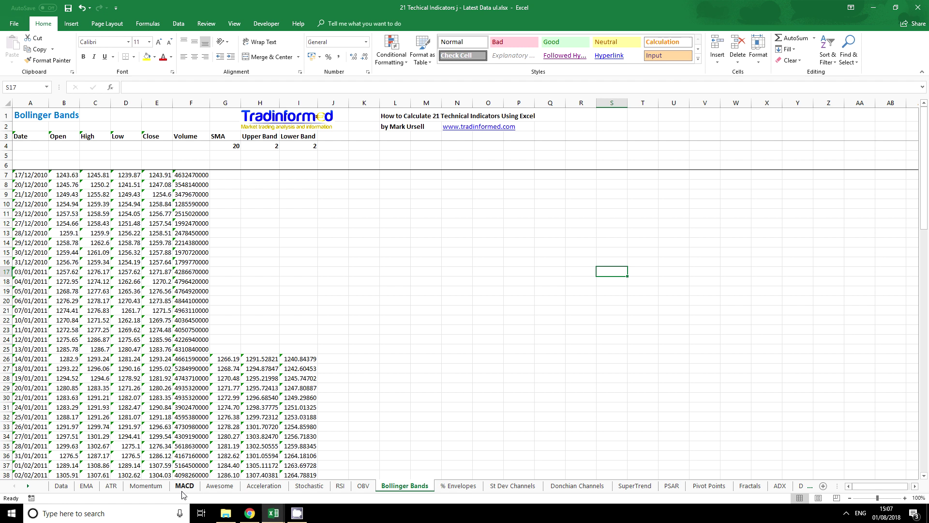
pyautogui.click(309, 485)
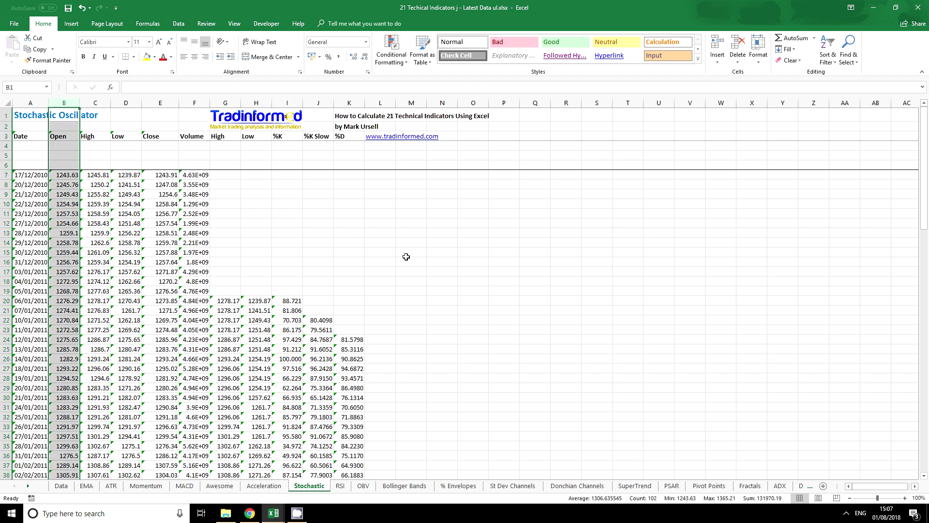
pyautogui.click(279, 222)
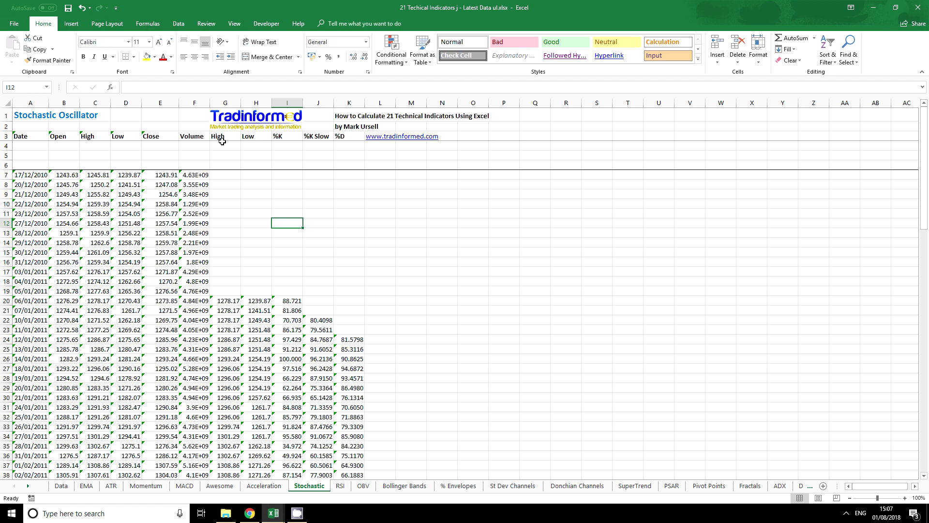
pyautogui.moveTo(222, 141); pyautogui.dragTo(344, 404)
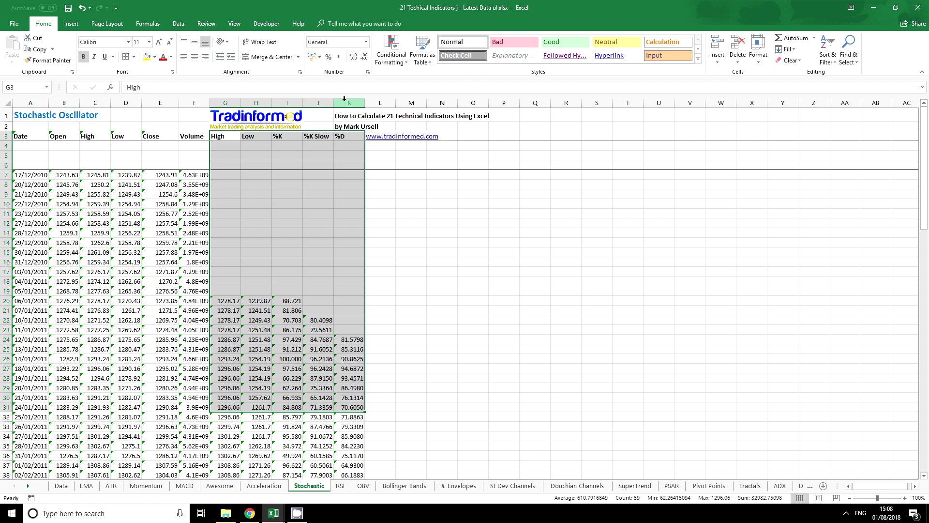
# Step: In the long-short backtest workbook, insert five empty columns at G:K before Slow EMA
pyautogui.moveTo(272, 516)
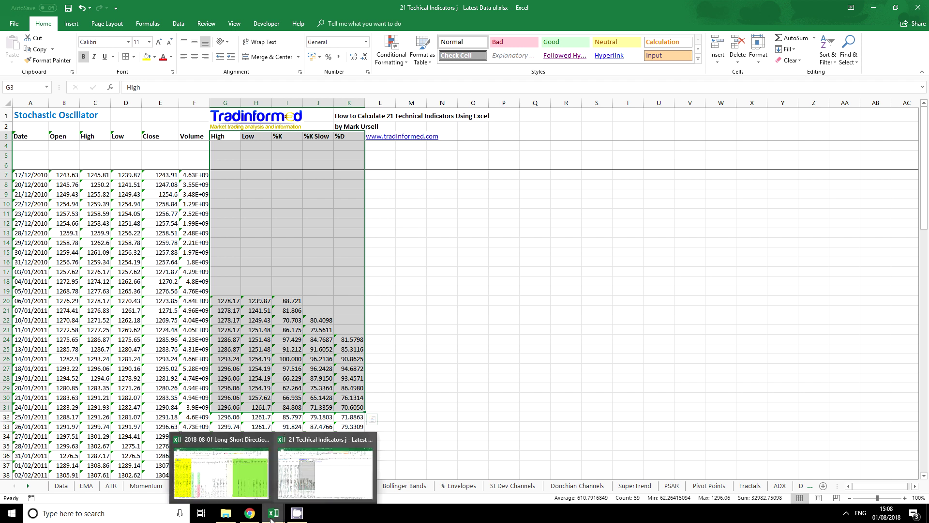
pyautogui.click(221, 472)
pyautogui.click(269, 236)
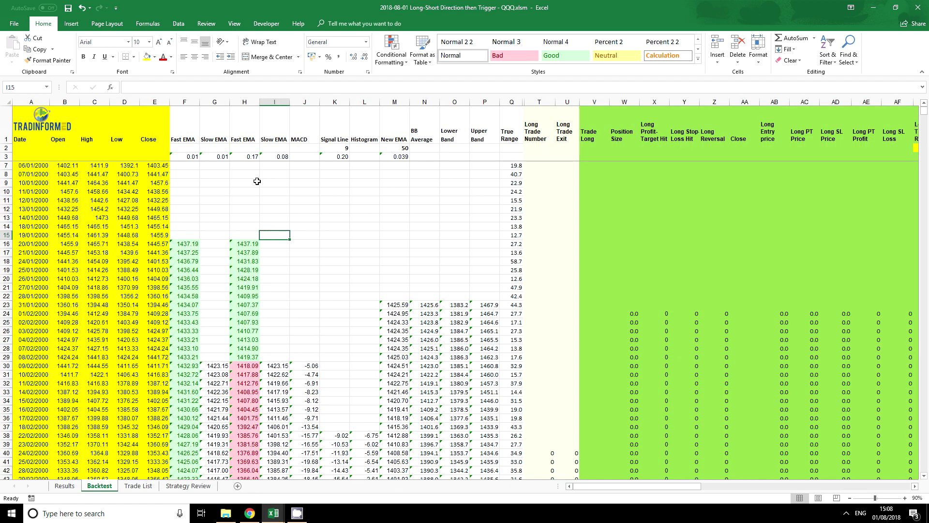
pyautogui.moveTo(217, 97); pyautogui.dragTo(341, 102)
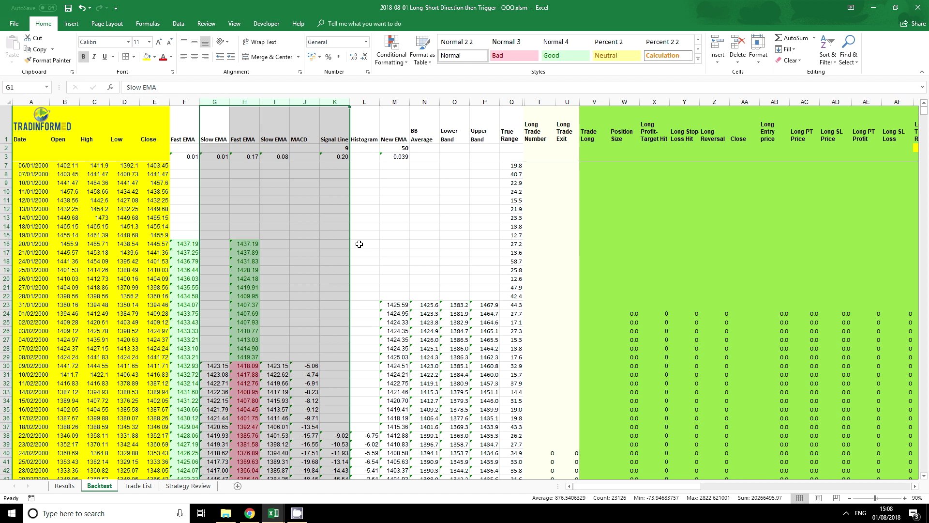
pyautogui.rightClick(275, 103)
pyautogui.click(302, 182)
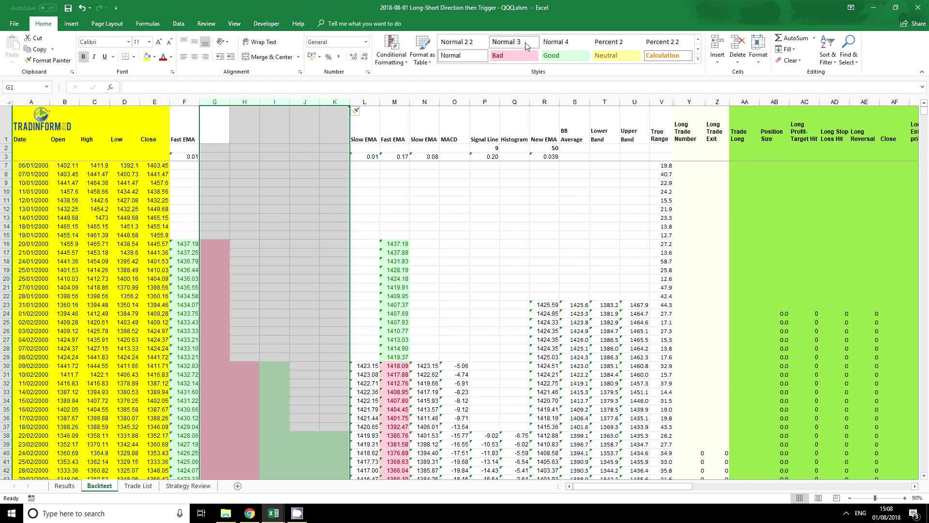
# Step: Apply the Normal 3 style to the new columns and clear their conditional formatting rules
pyautogui.click(508, 43)
pyautogui.click(402, 64)
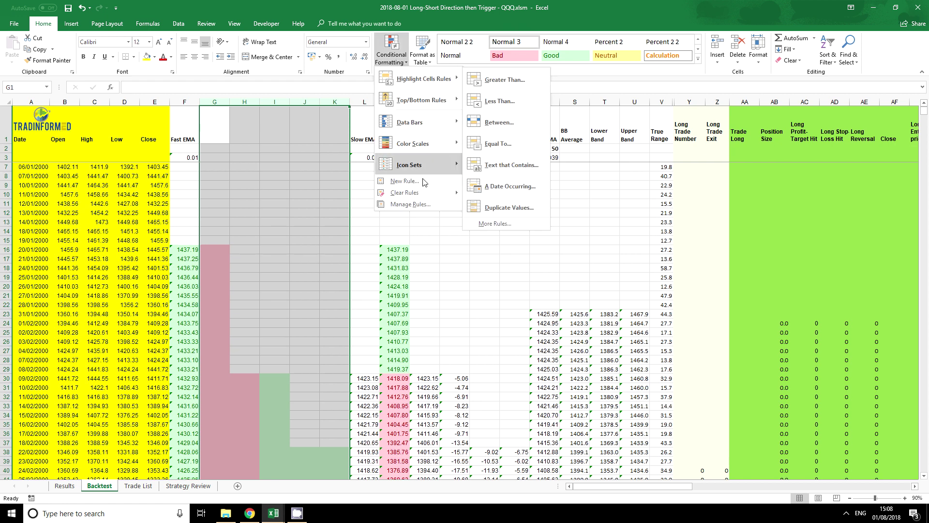
pyautogui.moveTo(422, 193)
pyautogui.click(488, 198)
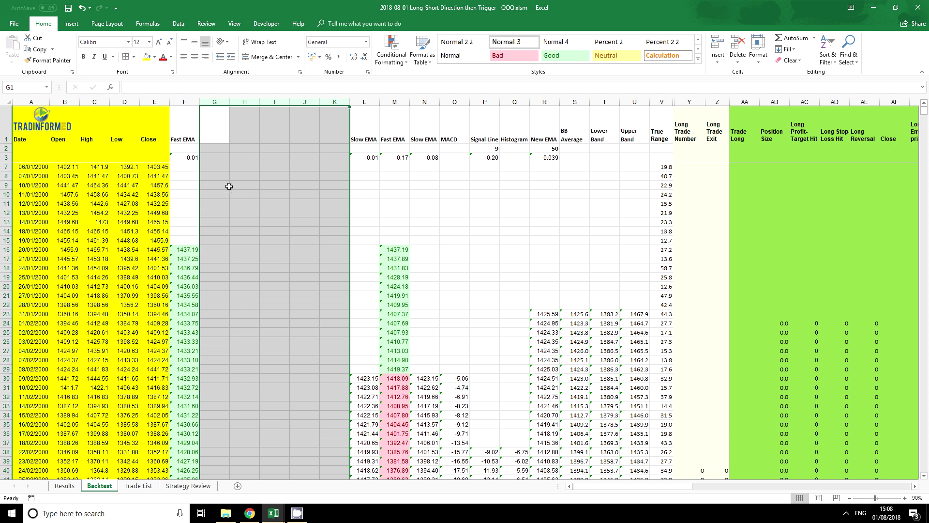
pyautogui.scroll(1, 228, 187)
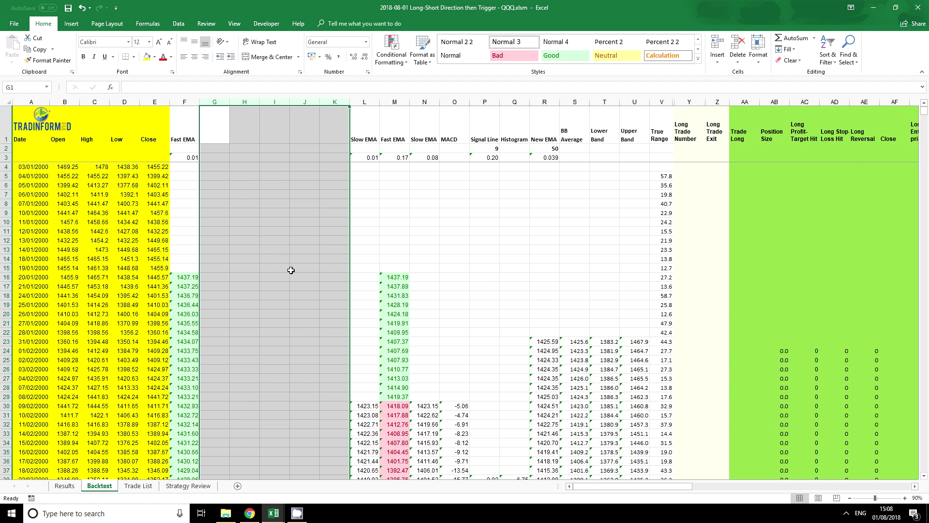
# Step: Deselect the columns and return to the indicators workbook's Stochastic sheet
pyautogui.moveTo(278, 509)
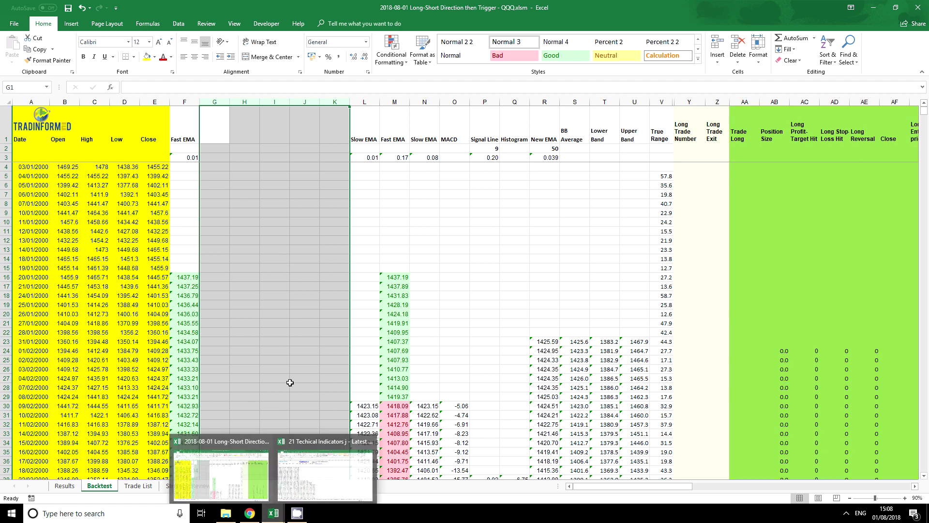
pyautogui.click(287, 295)
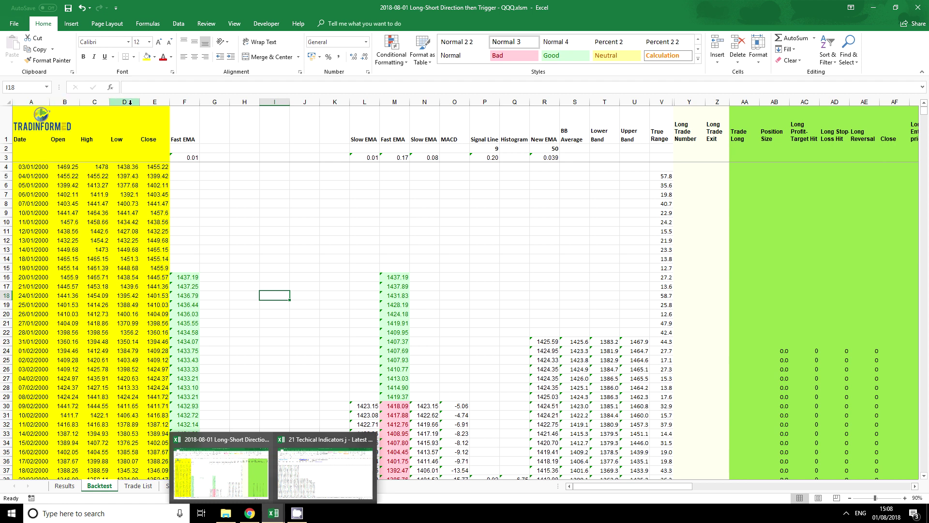
pyautogui.click(250, 218)
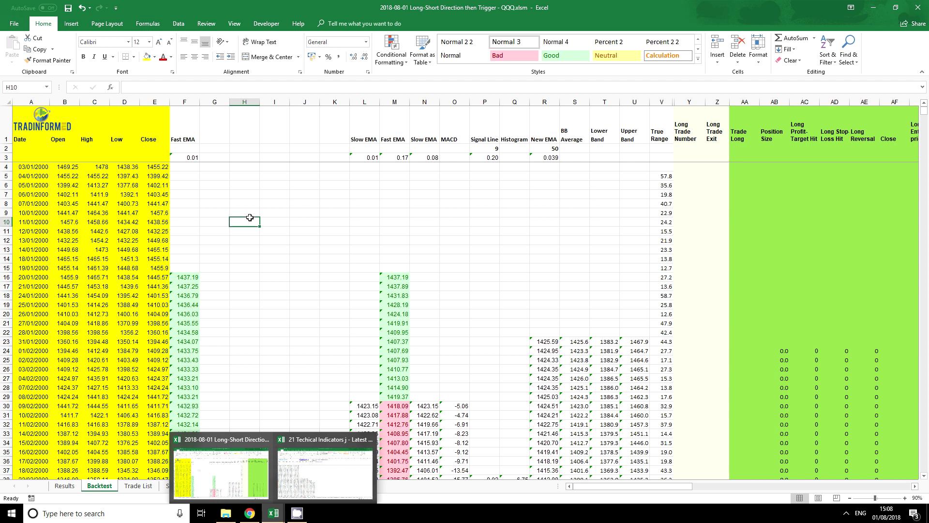
pyautogui.click(307, 448)
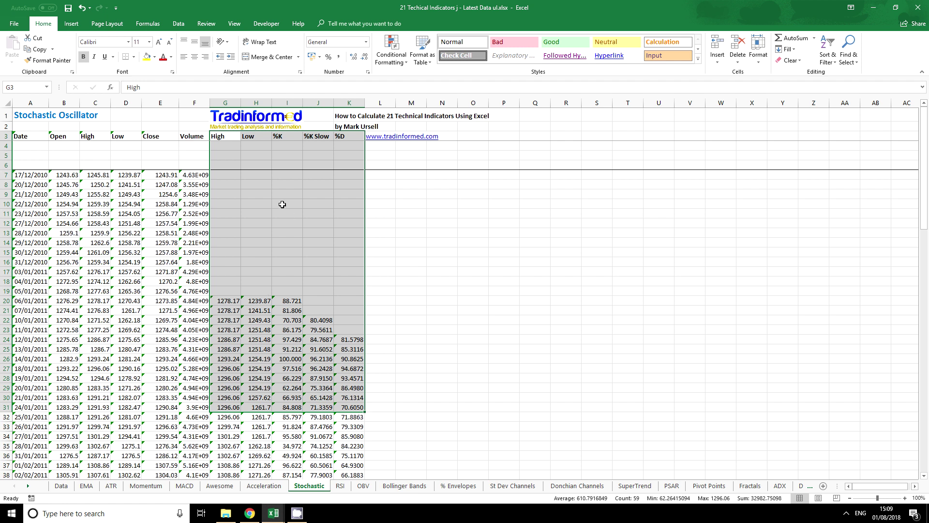
# Step: Copy the Stochastic block G3:K31, headed High through %D
pyautogui.moveTo(219, 136); pyautogui.dragTo(342, 409)
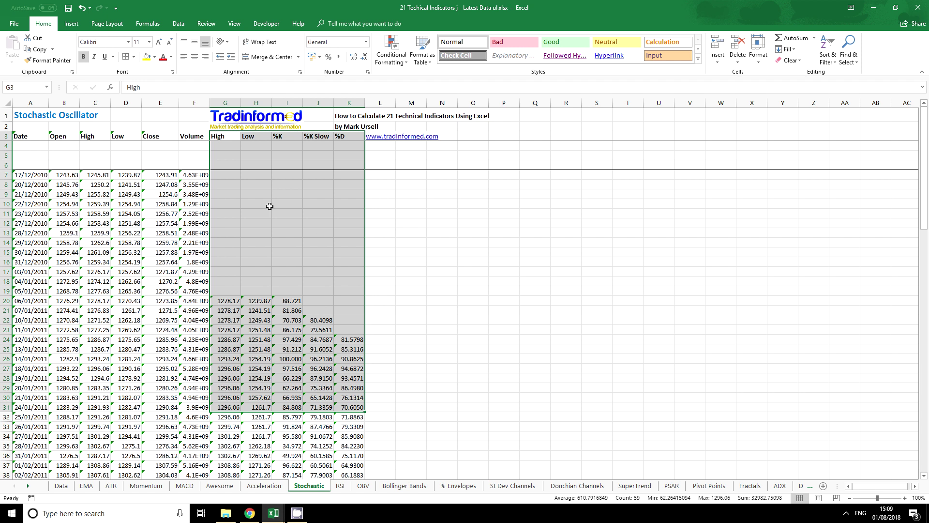
pyautogui.rightClick(248, 155)
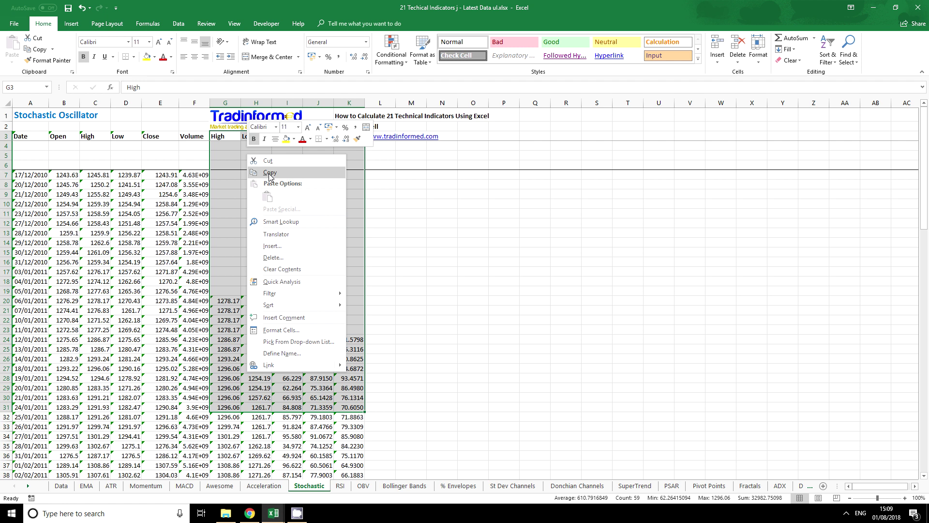
pyautogui.click(269, 173)
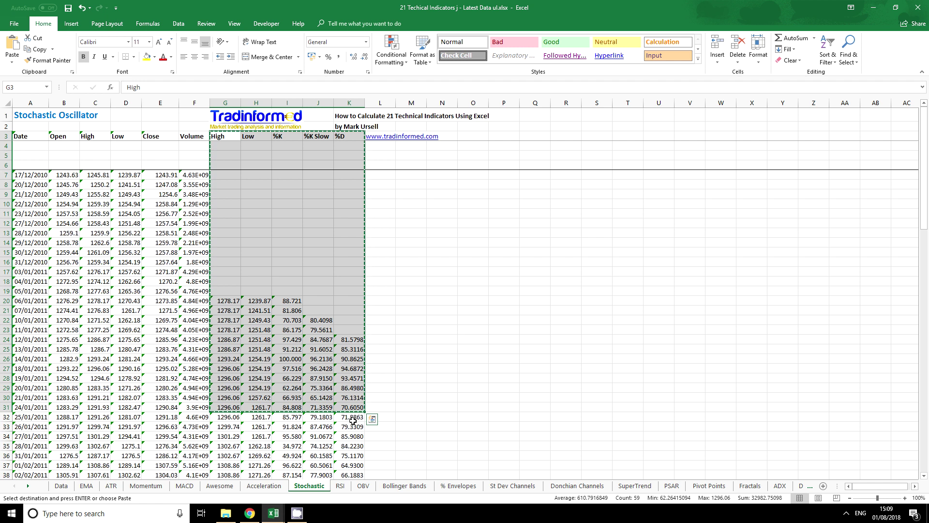
pyautogui.click(222, 137)
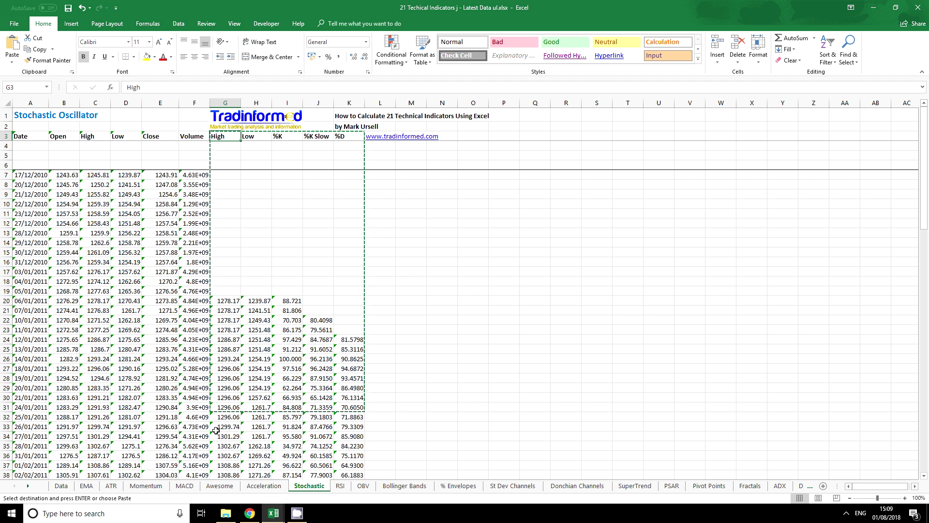
# Step: Paste the copied stochastic columns into the backtest workbook starting at G3
pyautogui.moveTo(274, 512)
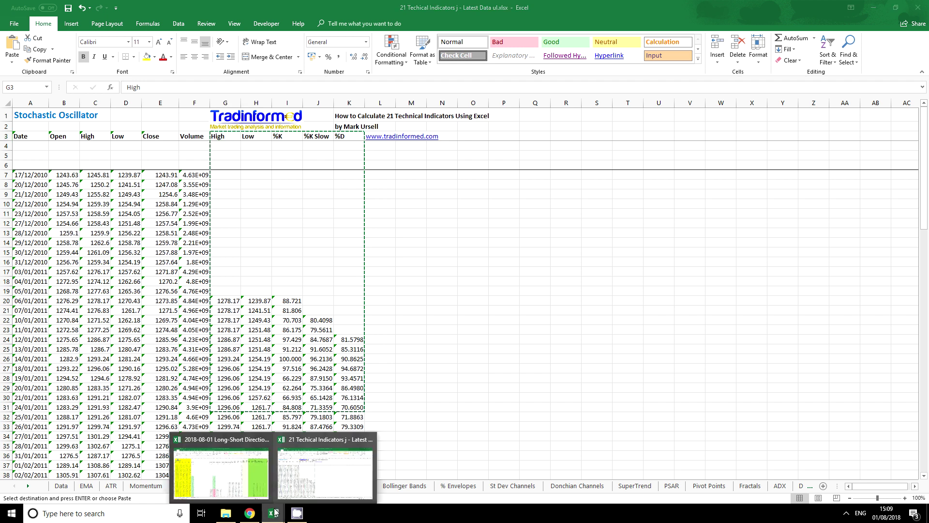
pyautogui.click(224, 465)
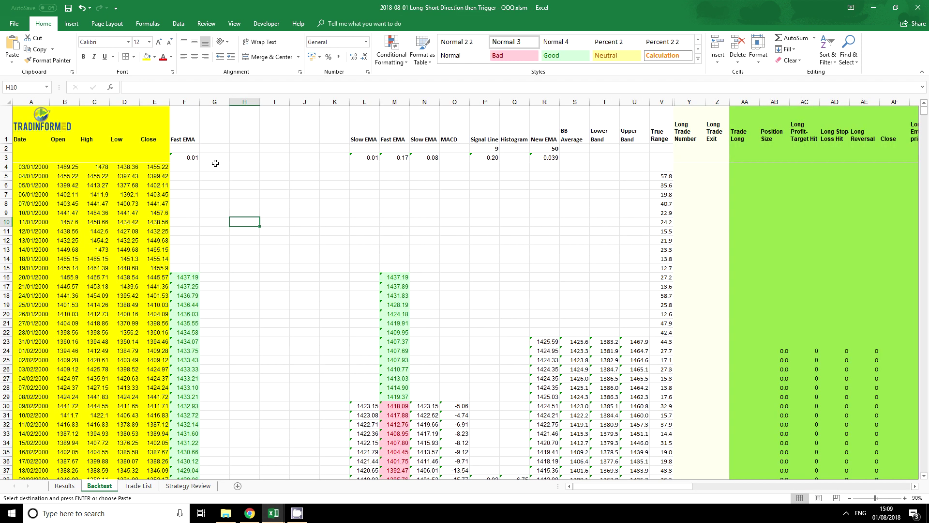
pyautogui.click(214, 158)
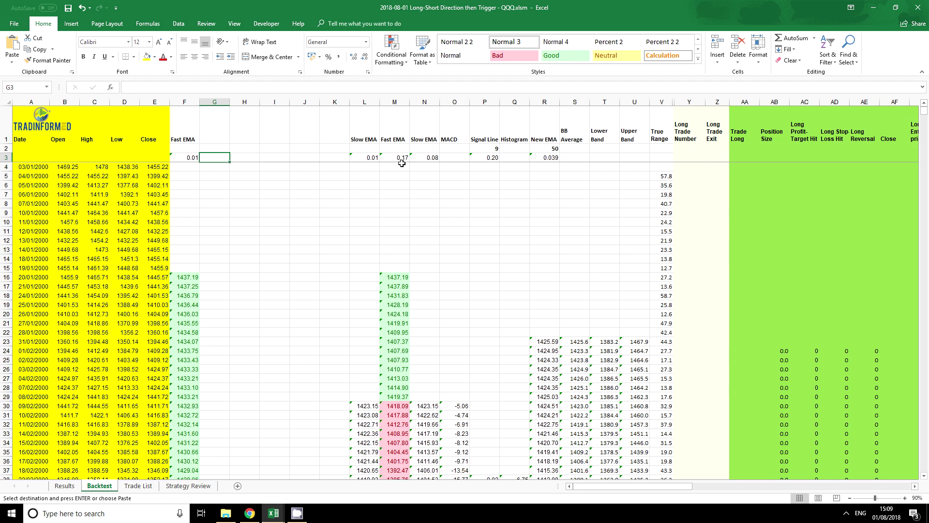
pyautogui.hotkey('ctrl', 'v')
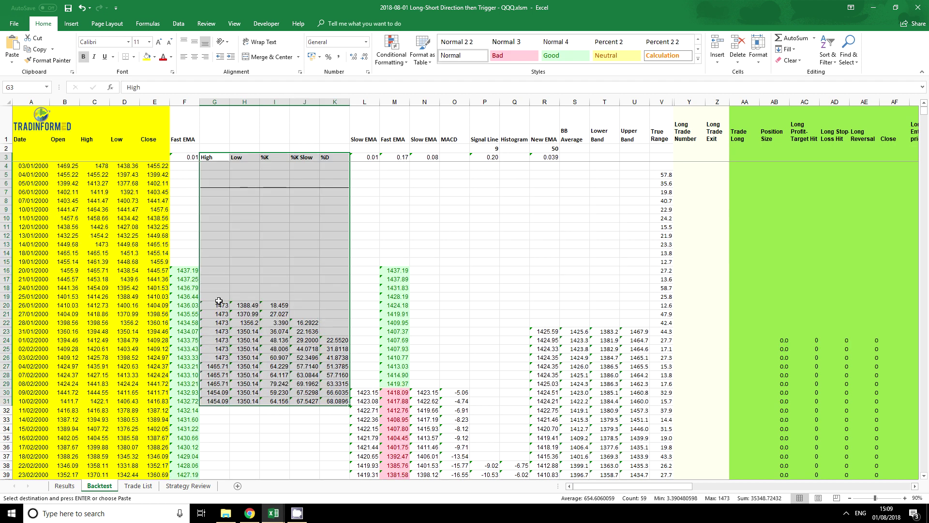
# Step: Check that G31's formula =MAX(C18:C31) returns 1454.09
pyautogui.moveTo(216, 401); pyautogui.dragTo(328, 401)
pyautogui.click(220, 401)
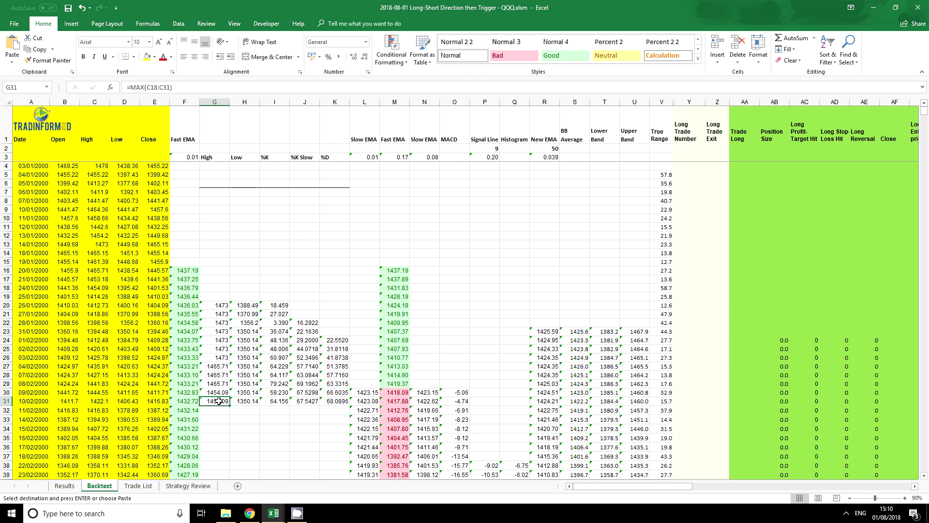
pyautogui.doubleClick(219, 401)
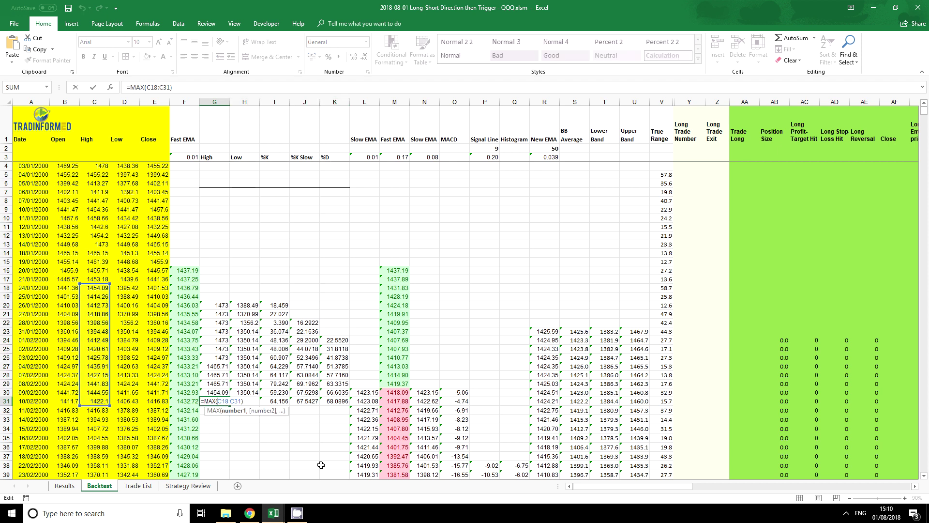
pyautogui.hotkey('ctrl', 'Return')
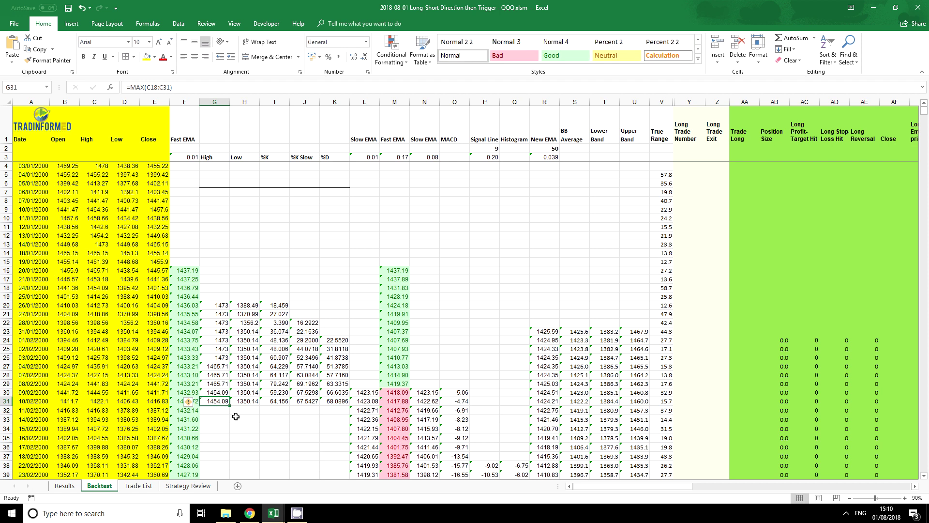
# Step: Fill the G31:K31 formulas down to the end of data and move the headings from row 3 to row 1
pyautogui.moveTo(219, 402); pyautogui.dragTo(336, 404)
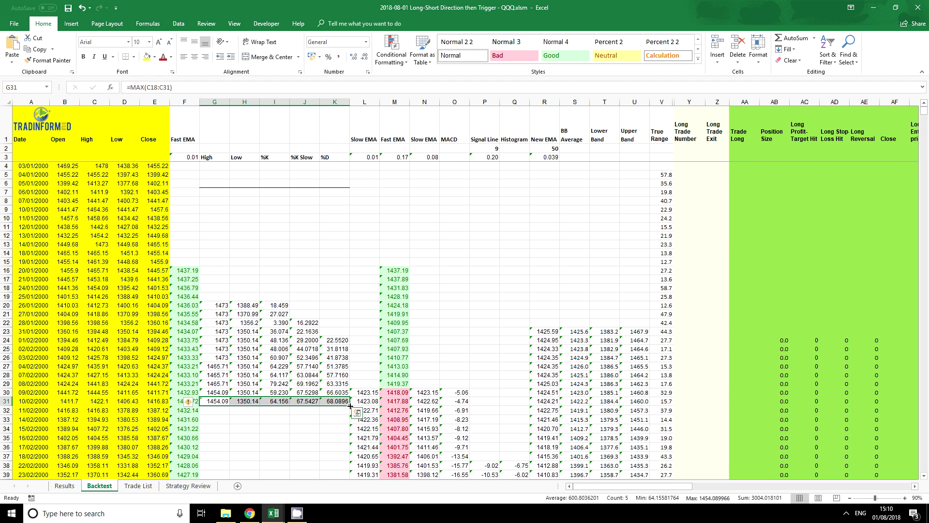
pyautogui.doubleClick(350, 405)
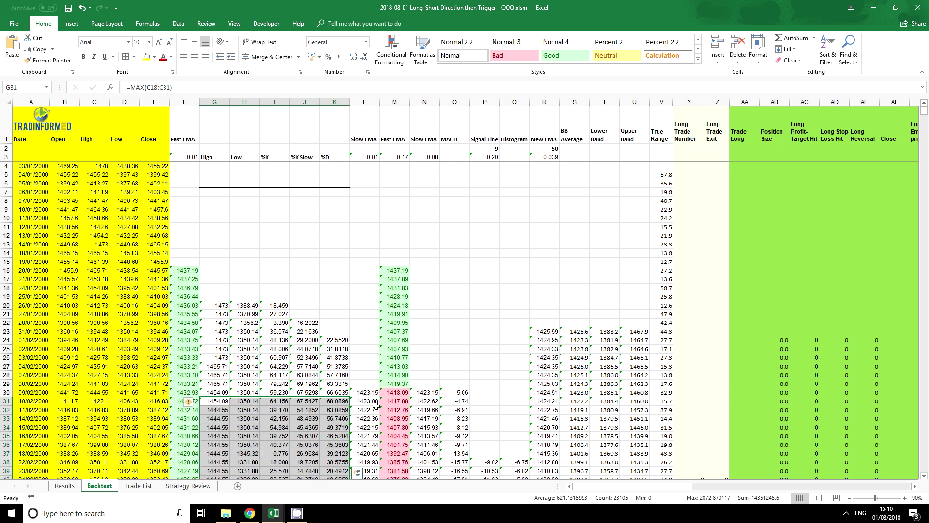
pyautogui.moveTo(213, 158); pyautogui.dragTo(322, 160)
pyautogui.moveTo(252, 153); pyautogui.dragTo(249, 127)
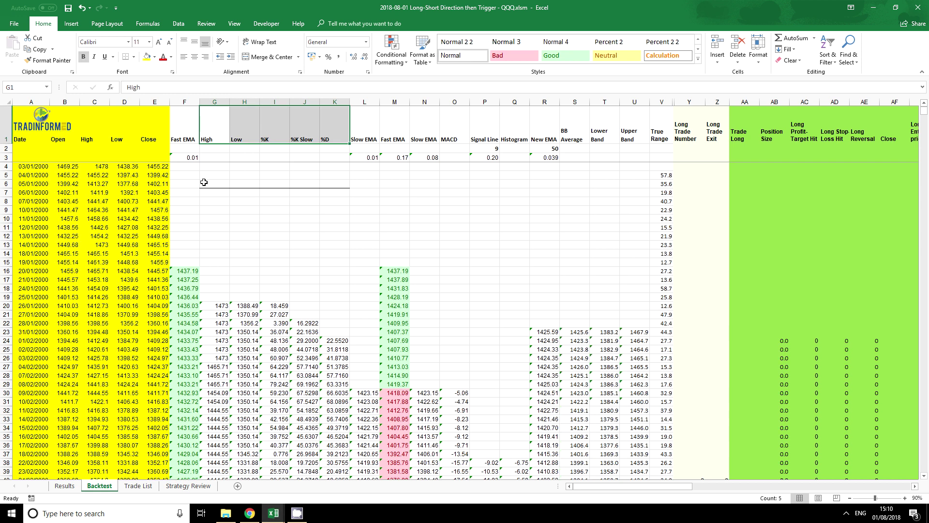
# Step: Reset the leftover bordered cells G6:L8 to the Normal cell style
pyautogui.moveTo(201, 182); pyautogui.dragTo(355, 192)
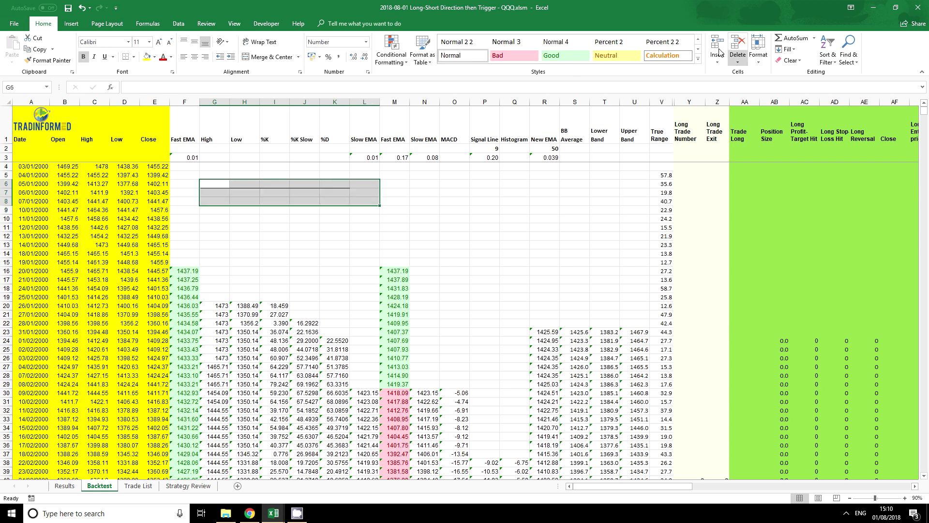
pyautogui.click(699, 40)
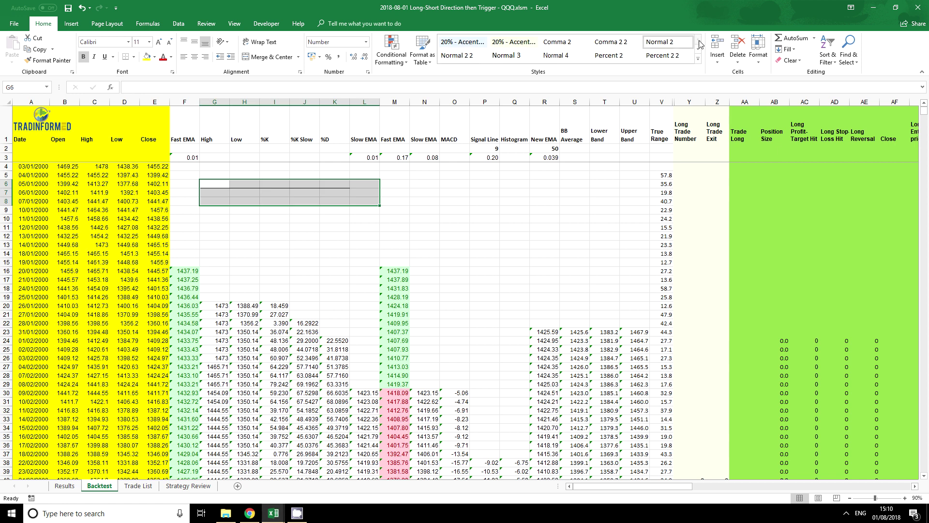
pyautogui.click(668, 42)
pyautogui.click(327, 234)
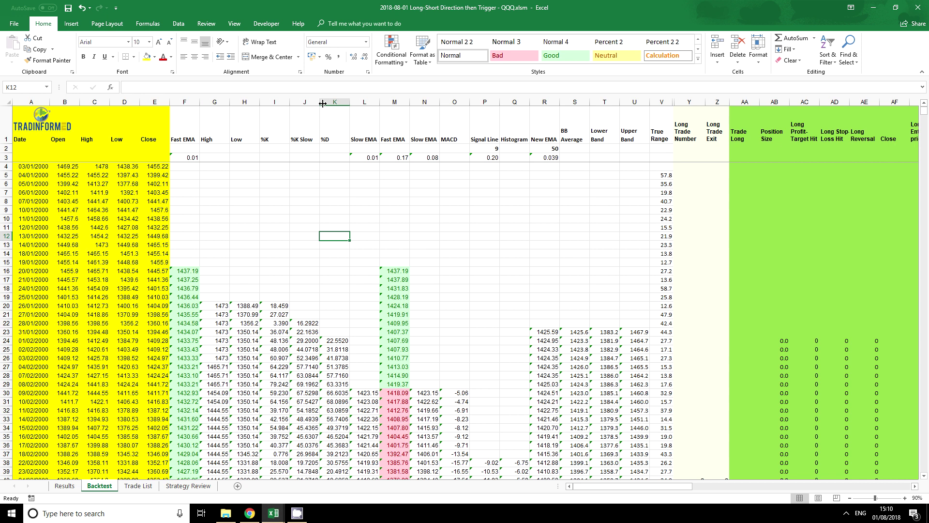
# Step: Move the Fast EMA column to sit before Slow EMA and delete the empty column F
pyautogui.rightClick(367, 102)
pyautogui.click(393, 239)
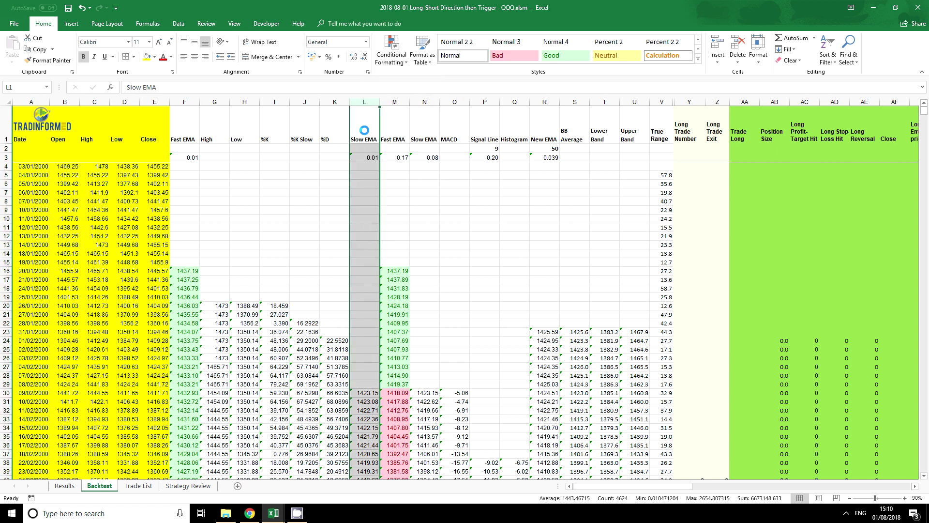
pyautogui.rightClick(192, 101)
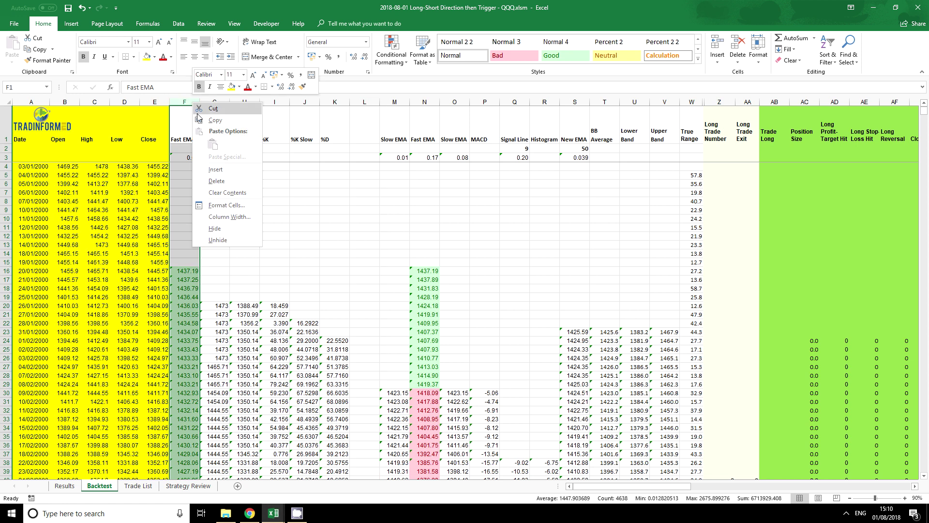
pyautogui.click(206, 108)
pyautogui.rightClick(361, 135)
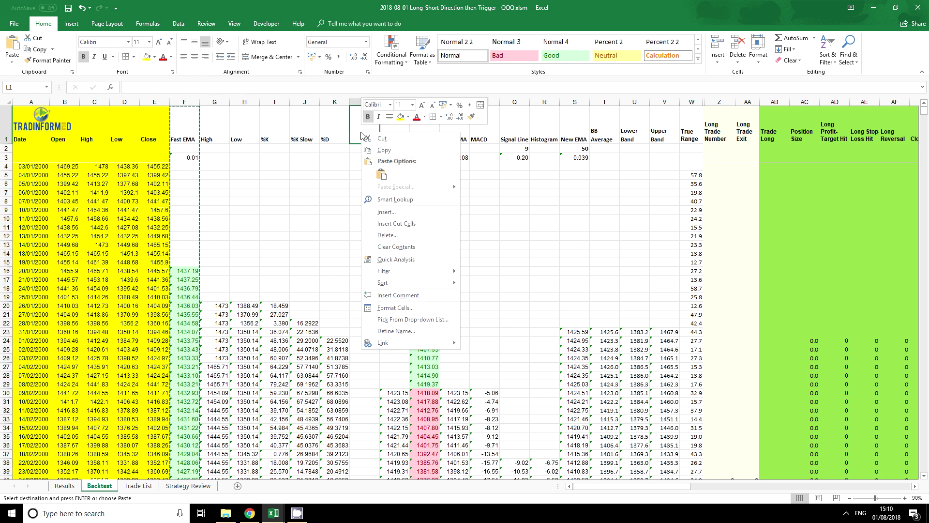
pyautogui.click(381, 175)
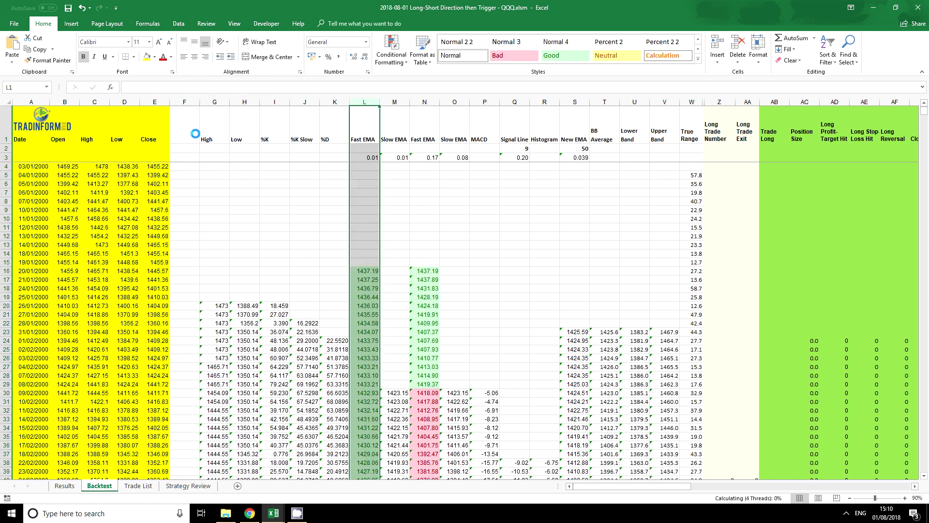
pyautogui.rightClick(184, 102)
pyautogui.click(208, 182)
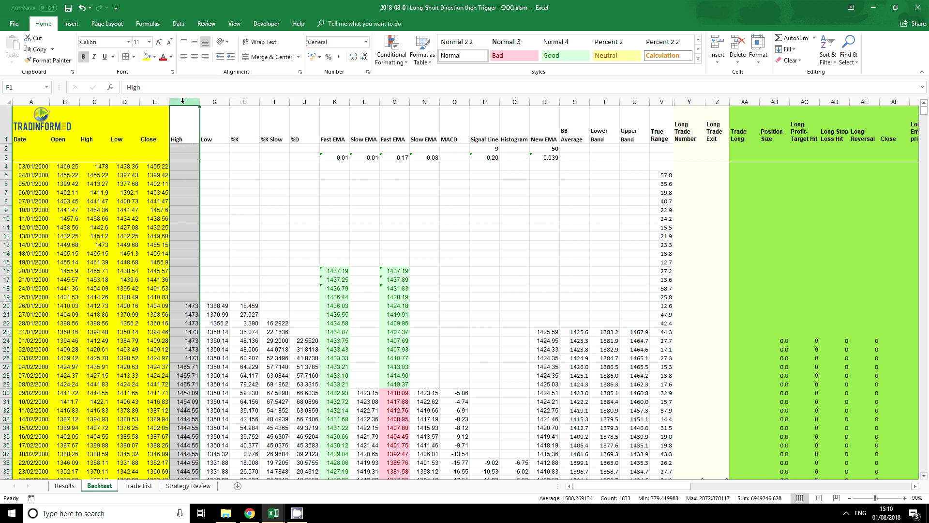
# Step: Tint the High through %D columns light blue, then return to the indicators workbook's Stochastic sheet
pyautogui.moveTo(185, 102); pyautogui.dragTo(305, 105)
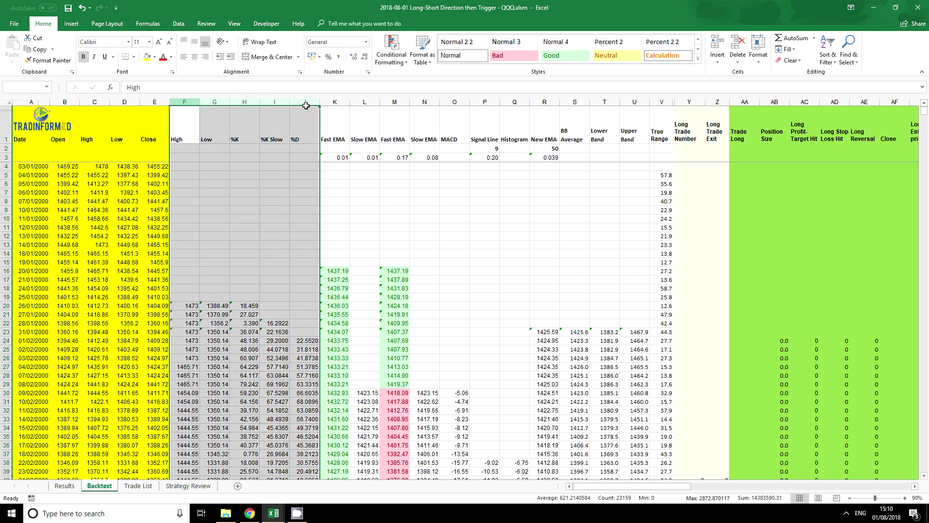
pyautogui.click(155, 57)
pyautogui.click(213, 90)
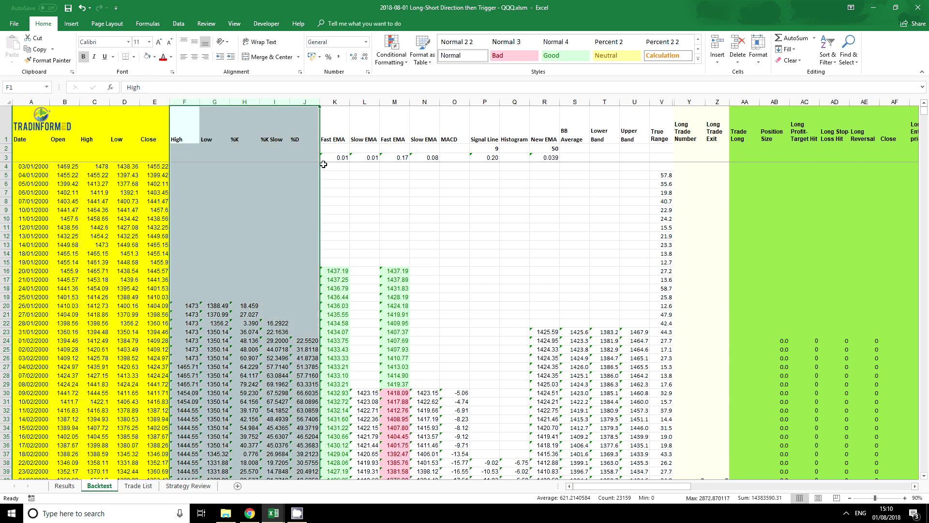
pyautogui.click(364, 218)
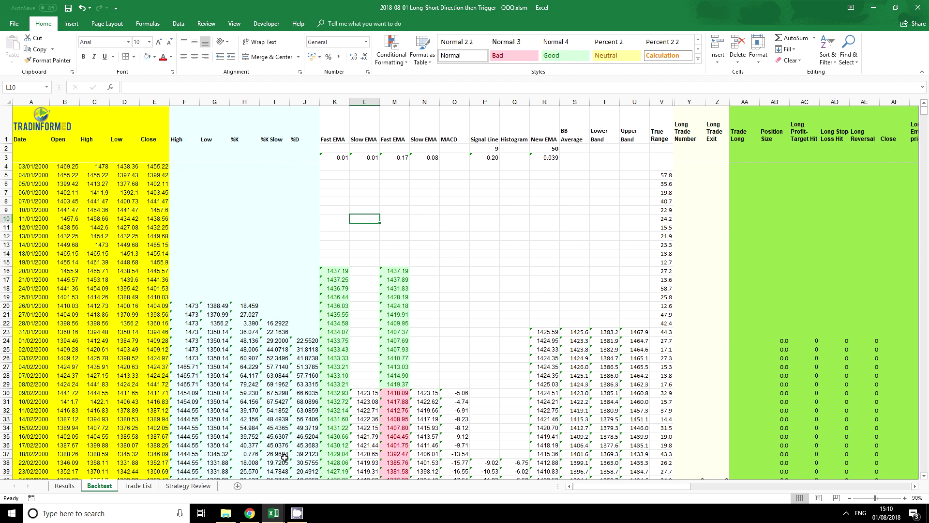
pyautogui.moveTo(273, 510)
pyautogui.click(324, 470)
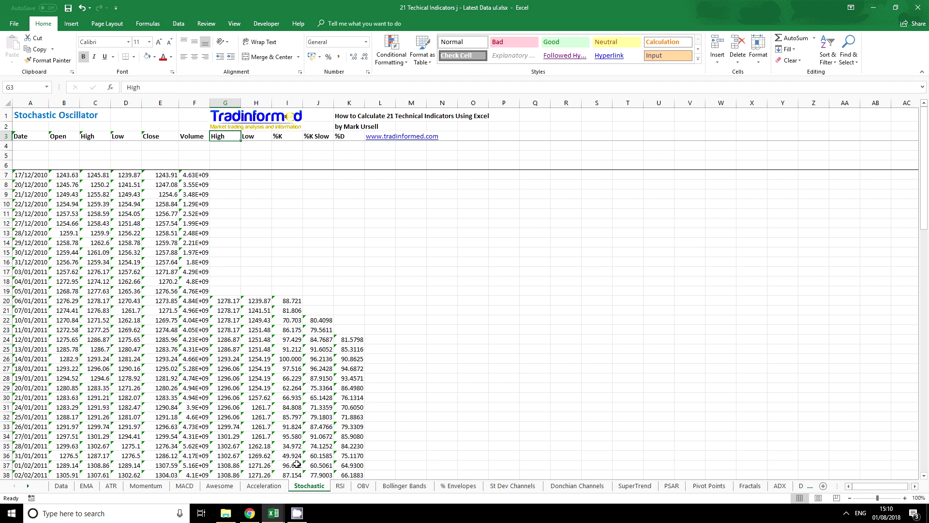